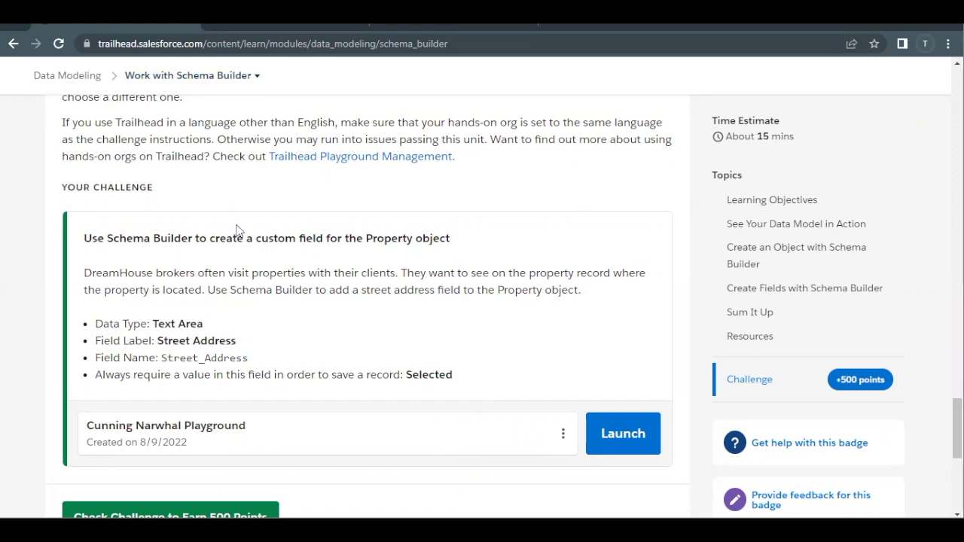
Step: Review the Trailhead challenge: a Text Area field labelled Street Address on the Property object
{"action": "triple_click", "coordinate": [174, 328]}
{"action": "triple_click", "coordinate": [175, 342]}
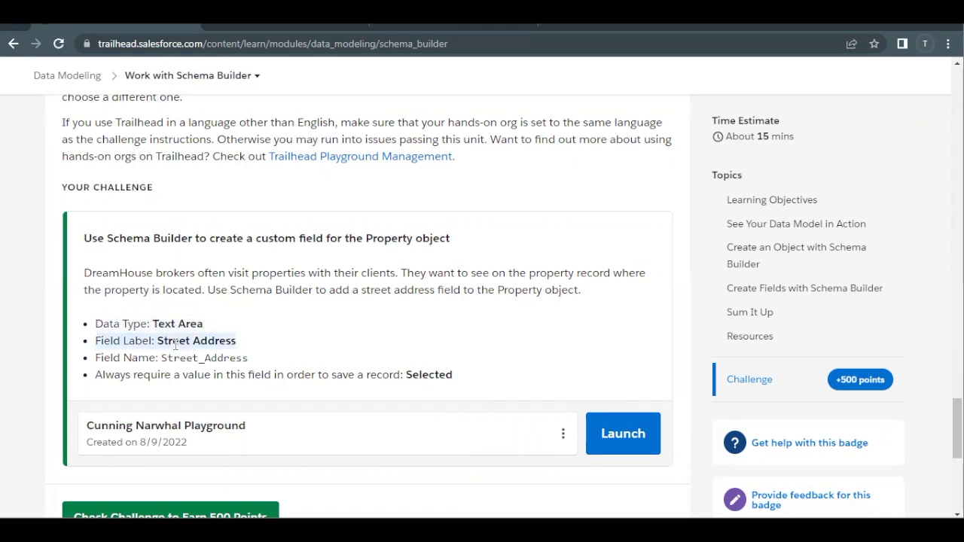
{"action": "left_click", "coordinate": [382, 243]}
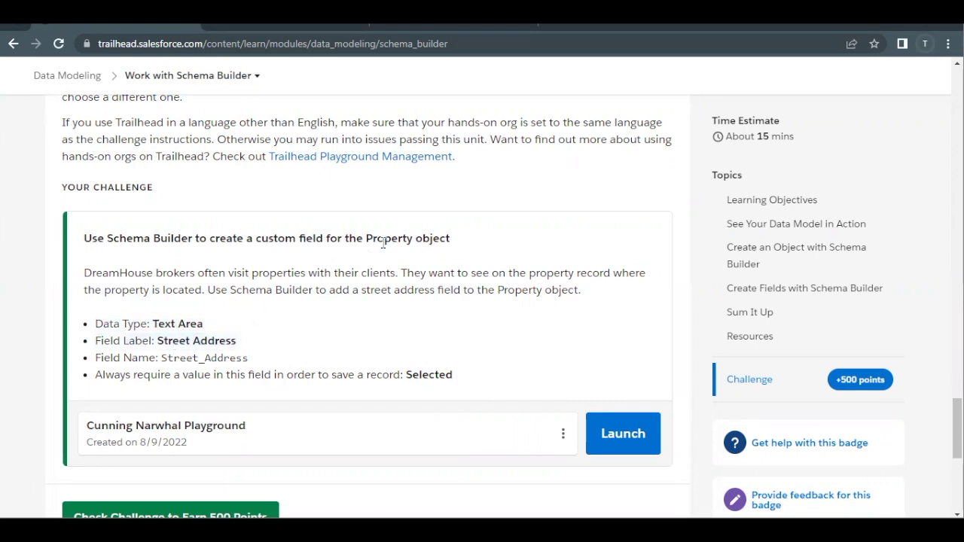
{"action": "double_click", "coordinate": [383, 243]}
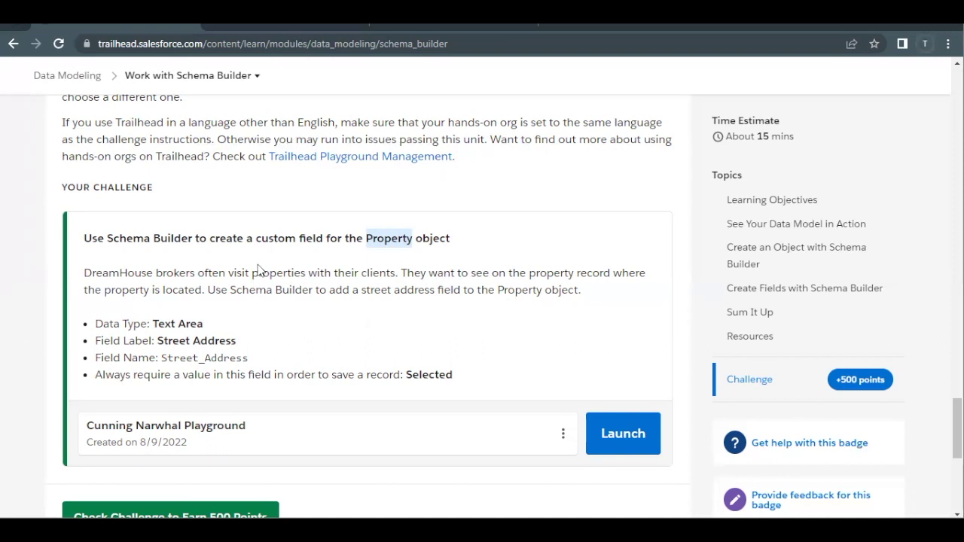
{"action": "left_click", "coordinate": [262, 295]}
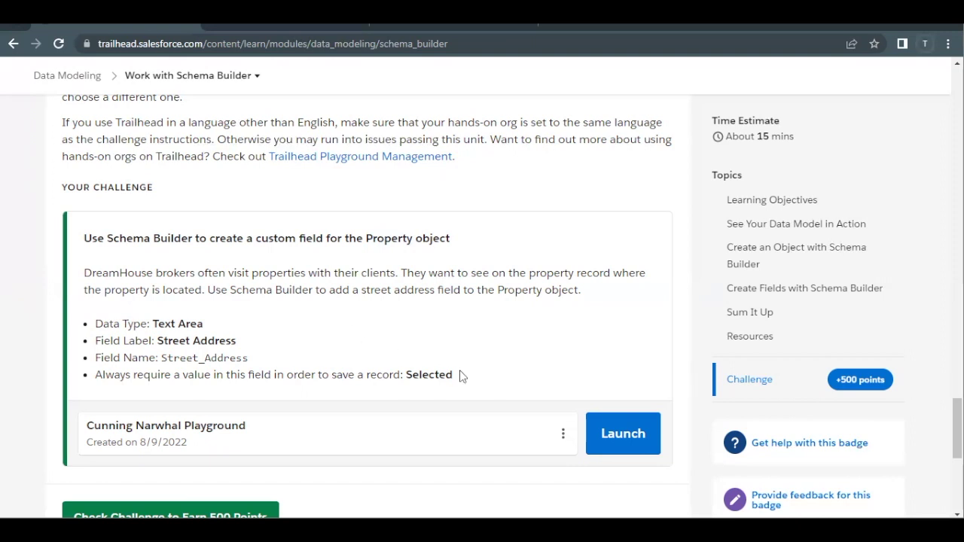
Step: From Salesforce Setup, search Quick Find for 'Schem' and open Schema Builder
{"action": "left_click", "coordinate": [393, 30]}
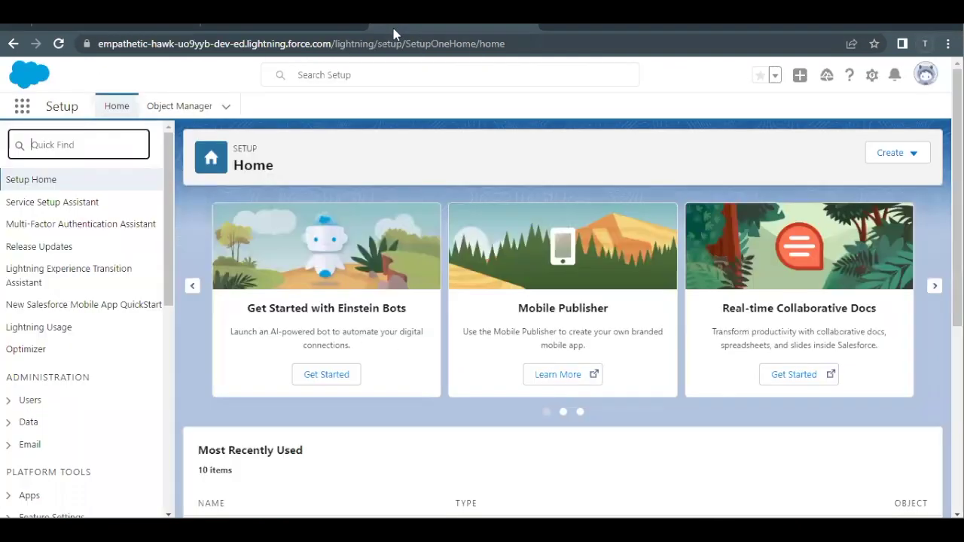
{"action": "left_click", "coordinate": [110, 151]}
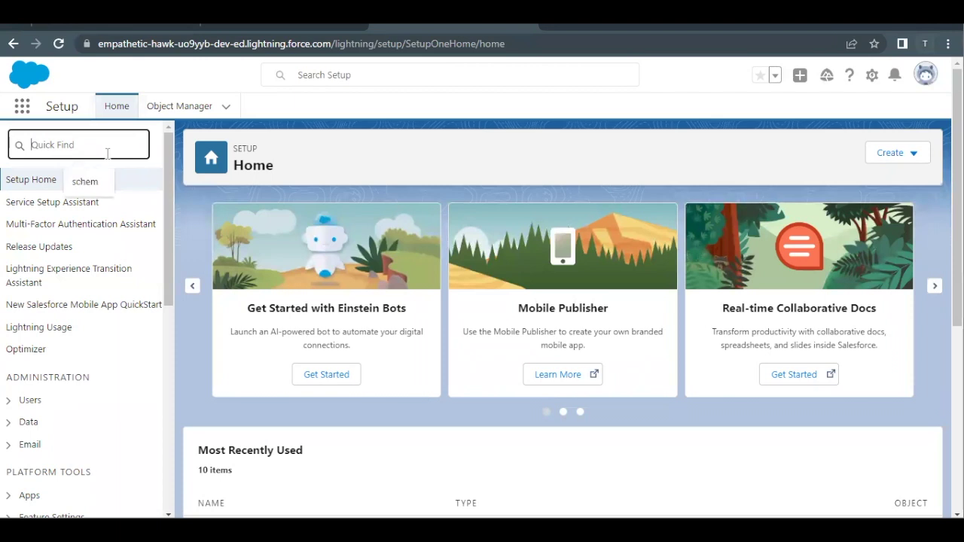
{"action": "type", "text": "Schem"}
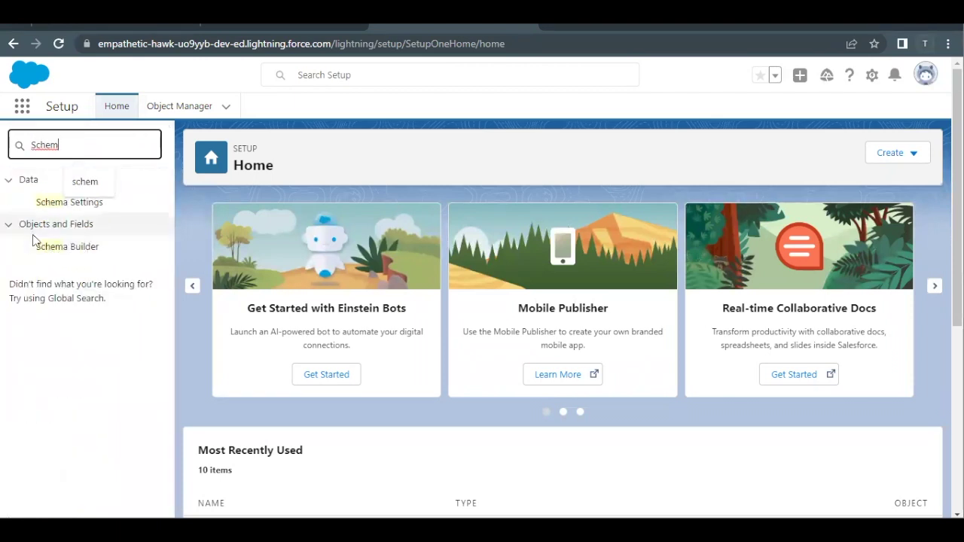
{"action": "left_click", "coordinate": [85, 251]}
{"action": "left_click", "coordinate": [86, 249]}
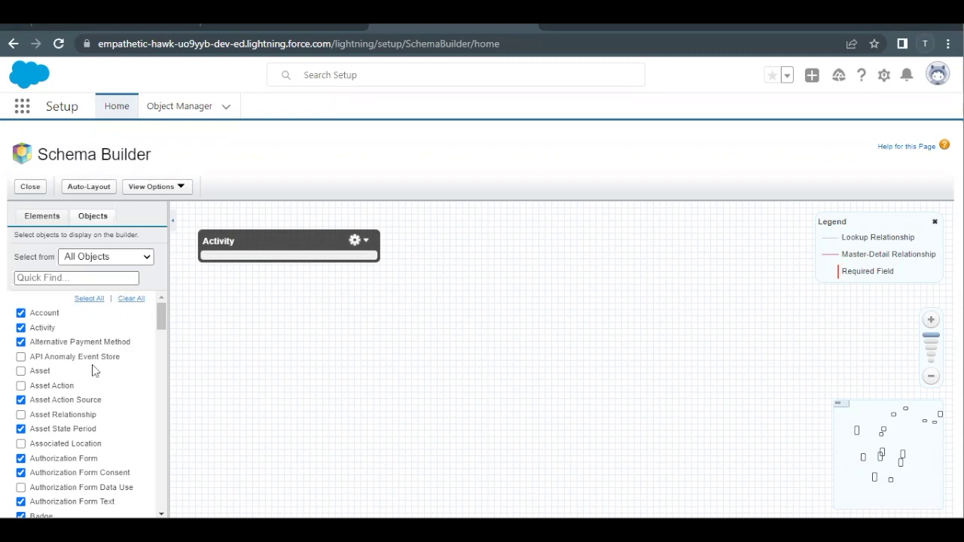
{"action": "scroll", "coordinate": [76, 436], "scroll_direction": "down", "scroll_amount": 2}
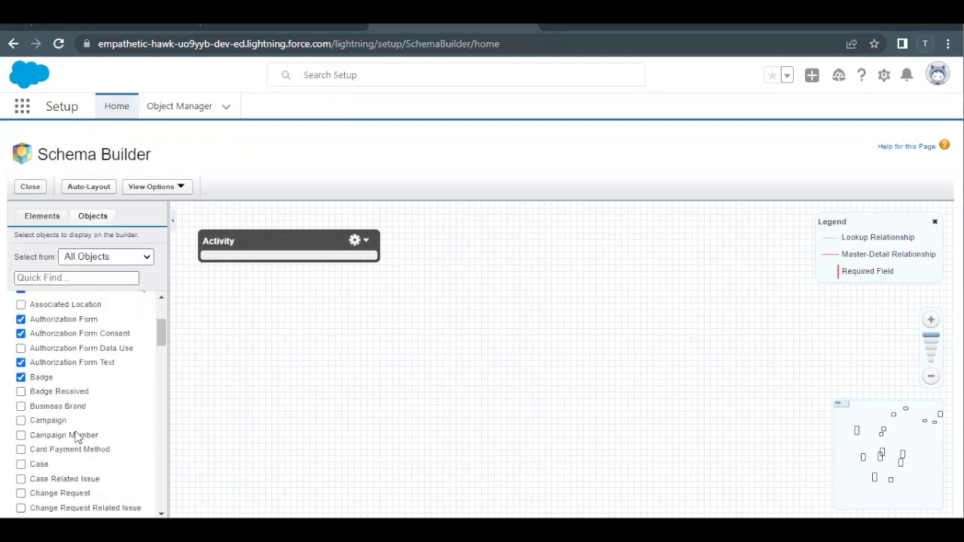
{"action": "scroll", "coordinate": [75, 435], "scroll_direction": "down", "scroll_amount": 5}
{"action": "scroll", "coordinate": [75, 435], "scroll_direction": "up", "scroll_amount": 4}
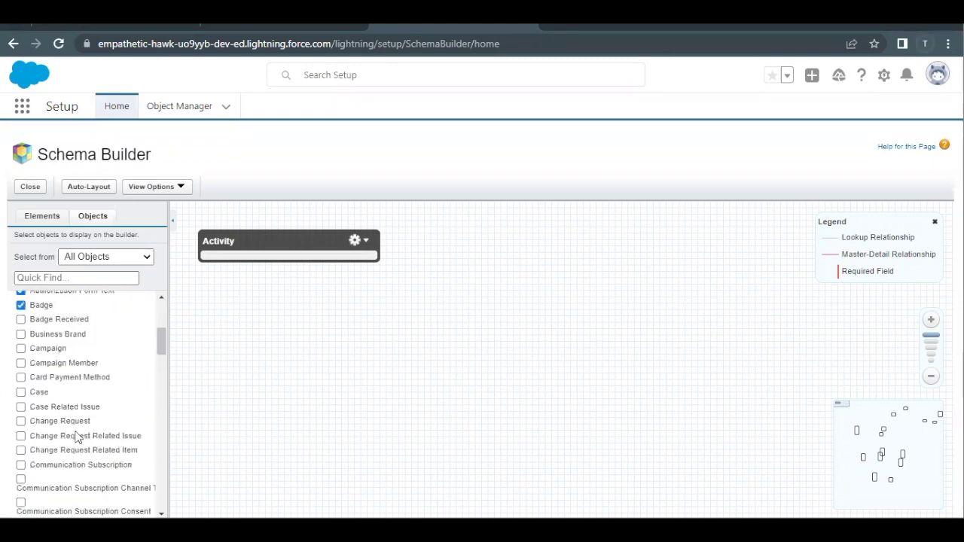
{"action": "scroll", "coordinate": [76, 435], "scroll_direction": "up", "scroll_amount": 2}
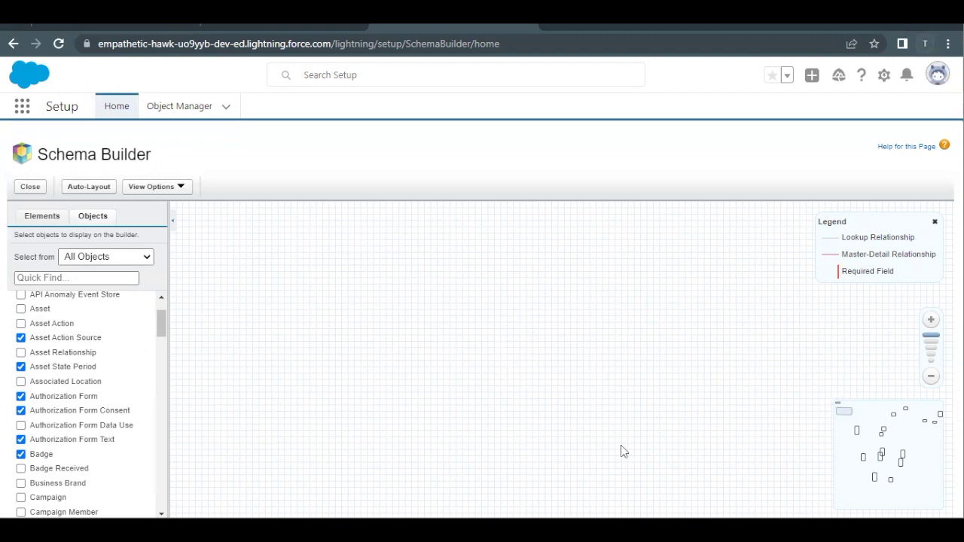
{"action": "mouse_move", "coordinate": [486, 285]}
{"action": "left_mouse_down"}
{"action": "mouse_move", "coordinate": [535, 407]}
{"action": "mouse_move", "coordinate": [461, 289]}
{"action": "mouse_move", "coordinate": [524, 420]}
{"action": "mouse_move", "coordinate": [433, 254]}
{"action": "mouse_move", "coordinate": [409, 264]}
{"action": "mouse_move", "coordinate": [392, 200]}
{"action": "left_mouse_up"}
{"action": "left_click_drag", "start_coordinate": [433, 329], "coordinate": [411, 256]}
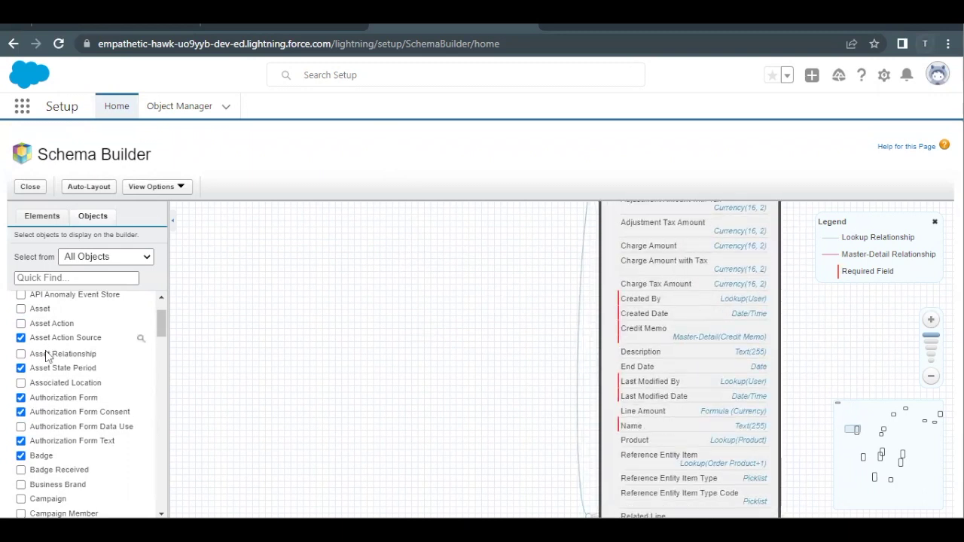
{"action": "scroll", "coordinate": [45, 351], "scroll_direction": "up", "scroll_amount": 1}
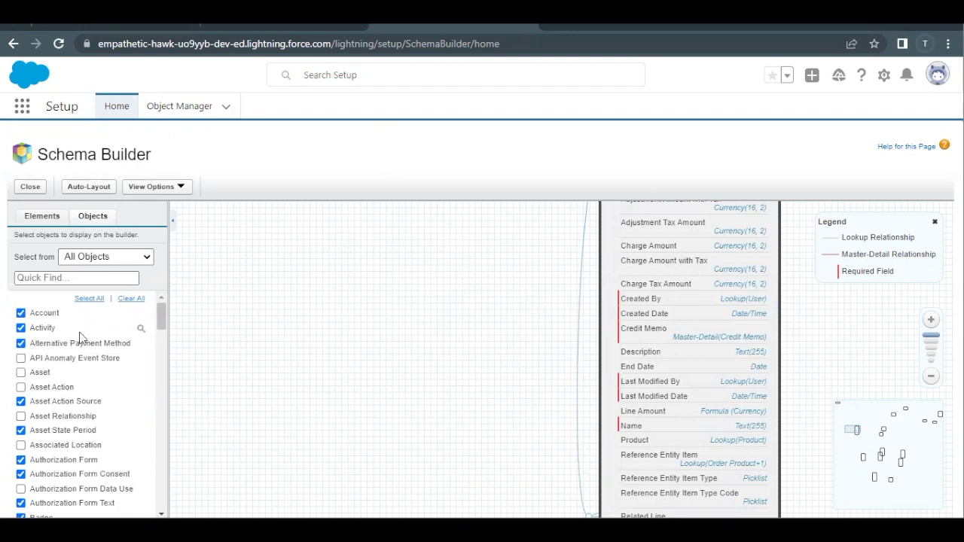
Step: Clear the canvas, filter objects by 'Prop', add Property and drag its box up-left
{"action": "left_click", "coordinate": [133, 301]}
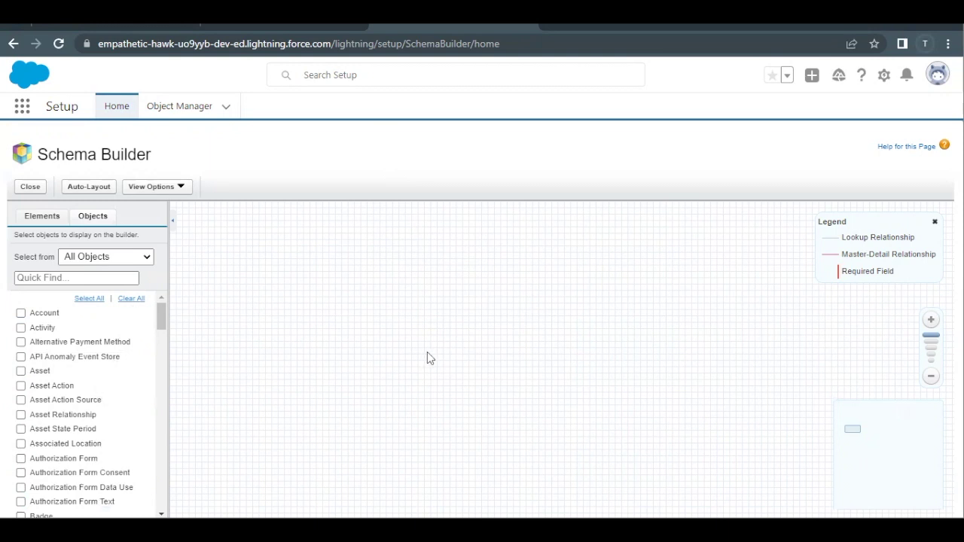
{"action": "left_click", "coordinate": [95, 278]}
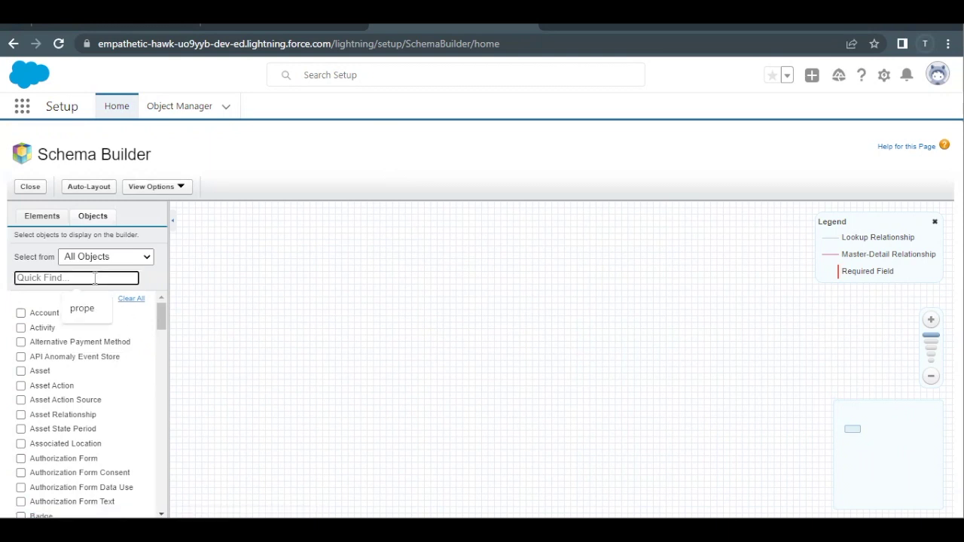
{"action": "type", "text": "Prop"}
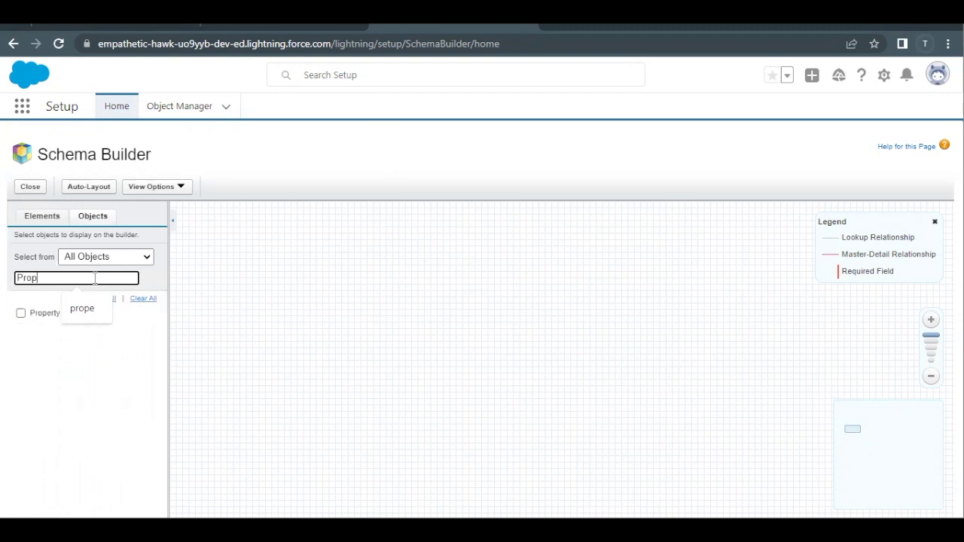
{"action": "left_click", "coordinate": [20, 313]}
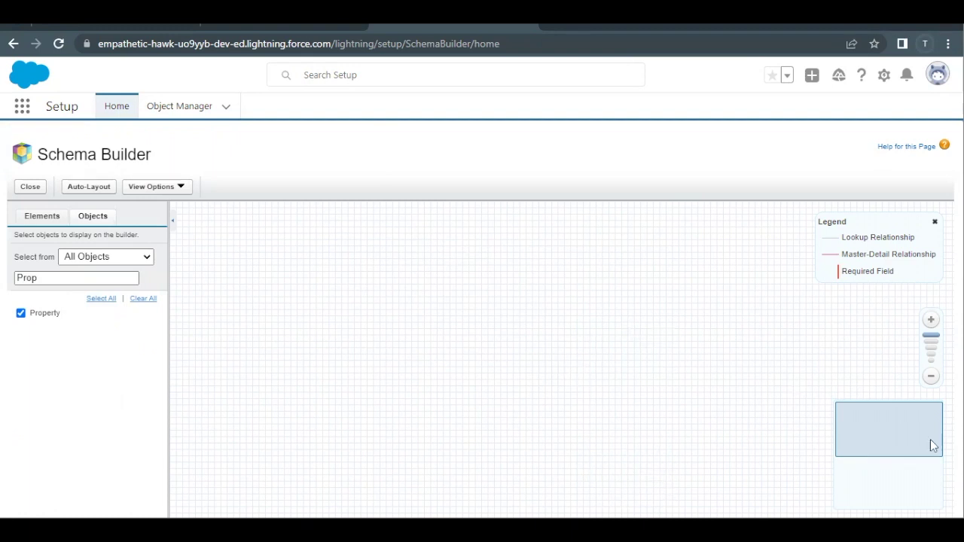
{"action": "left_click", "coordinate": [887, 427]}
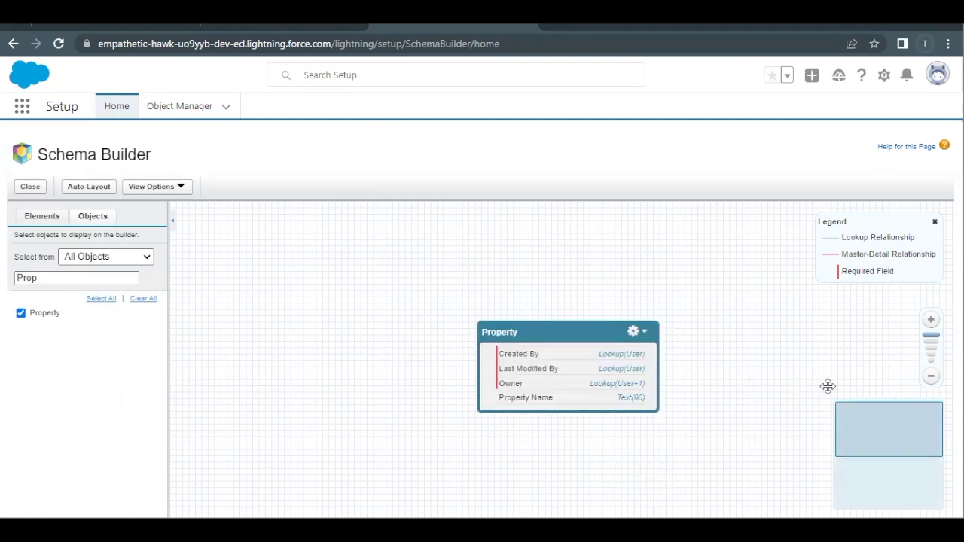
{"action": "left_click_drag", "start_coordinate": [577, 327], "coordinate": [436, 230]}
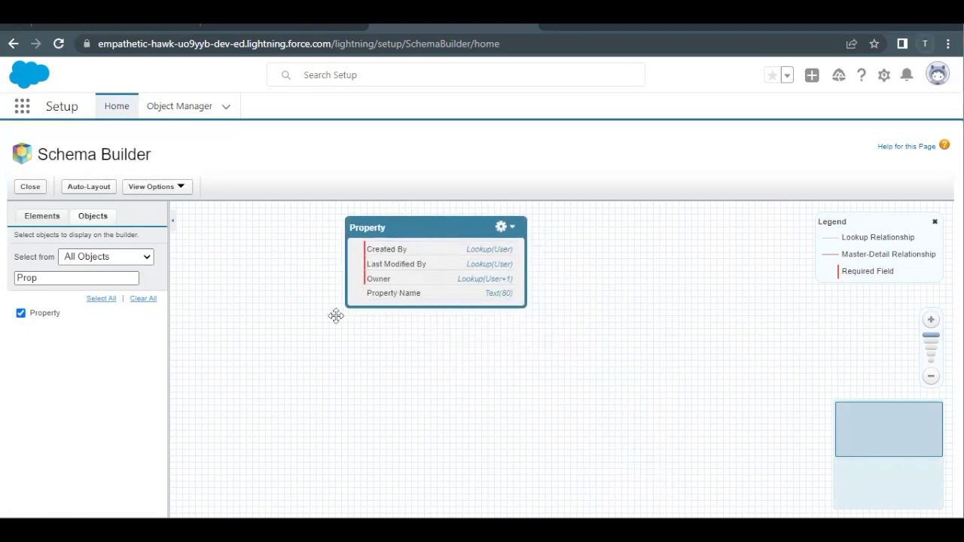
Step: Drag a Text Area element from the Elements palette onto the Property object
{"action": "left_click", "coordinate": [43, 221]}
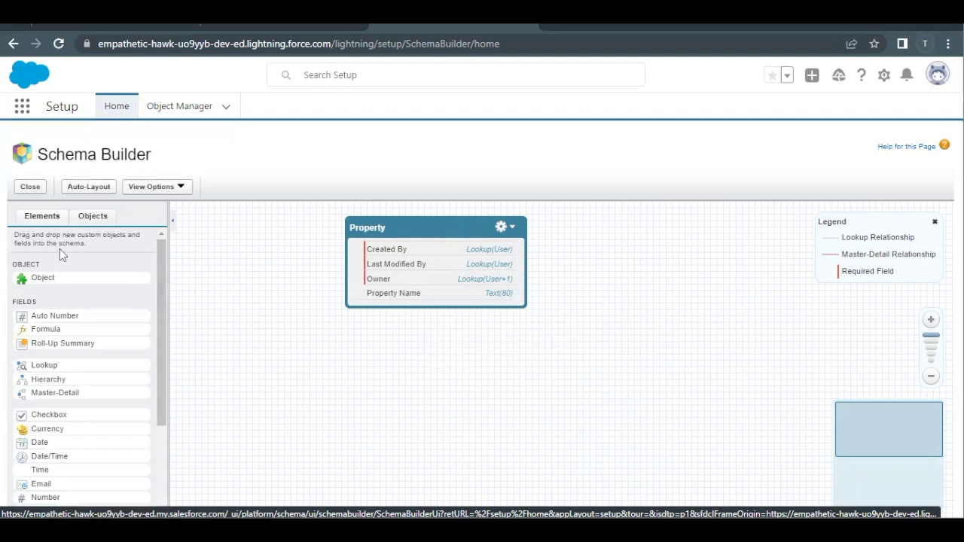
{"action": "scroll", "coordinate": [49, 384], "scroll_direction": "down", "scroll_amount": 3}
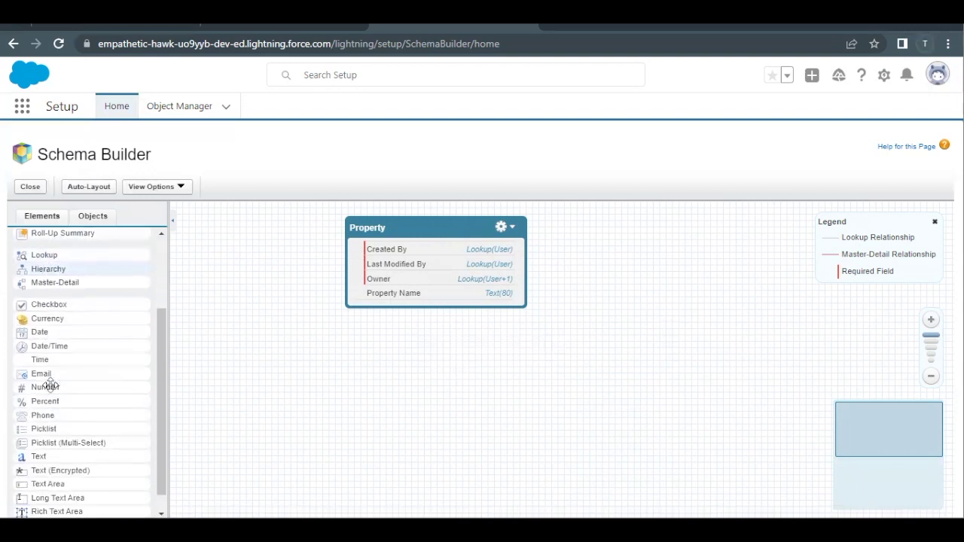
{"action": "scroll", "coordinate": [50, 385], "scroll_direction": "down", "scroll_amount": 1}
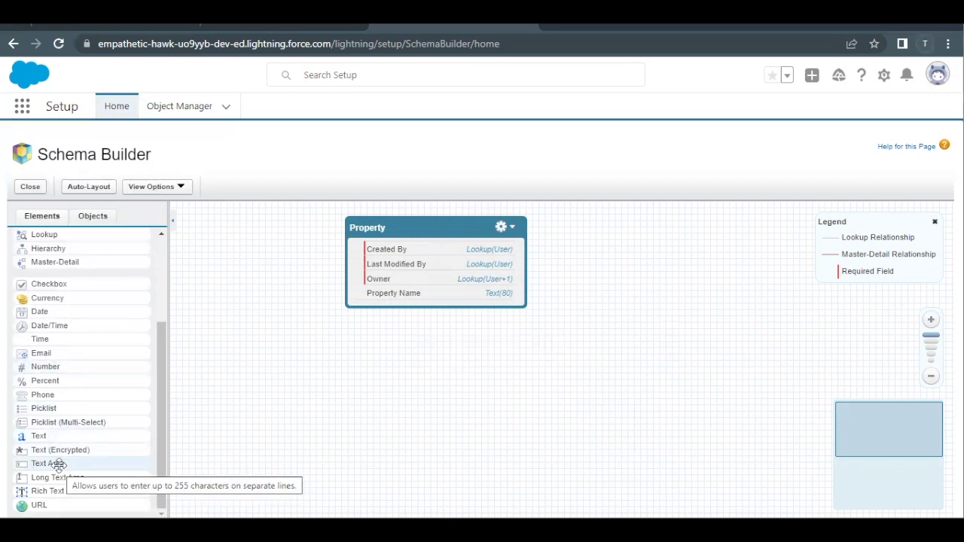
{"action": "left_click_drag", "start_coordinate": [59, 463], "coordinate": [411, 259]}
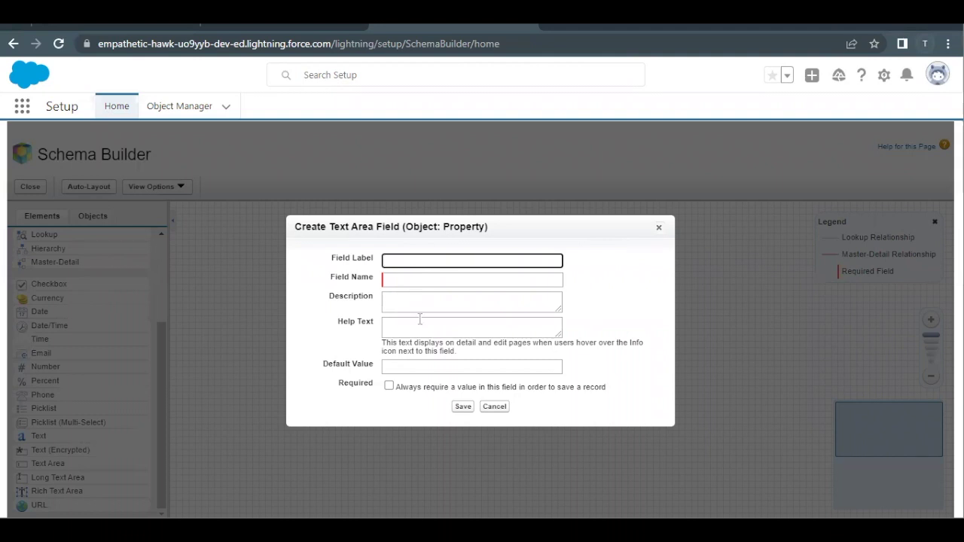
Step: Copy 'Street Address' from Trailhead into Field Label, auto-filling Field Name as Street_Address
{"action": "left_click", "coordinate": [98, 31]}
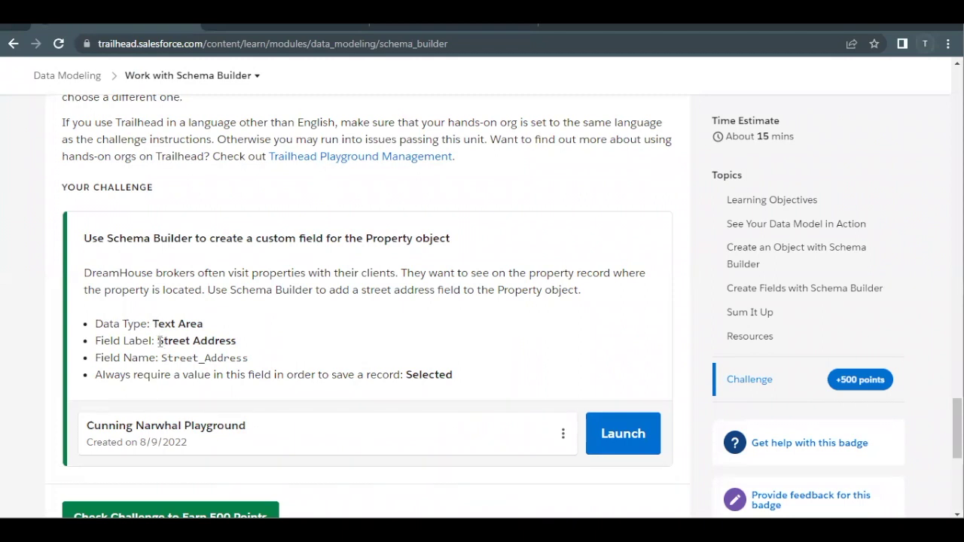
{"action": "left_click_drag", "start_coordinate": [158, 341], "coordinate": [240, 345]}
{"action": "key", "text": "ctrl+c"}
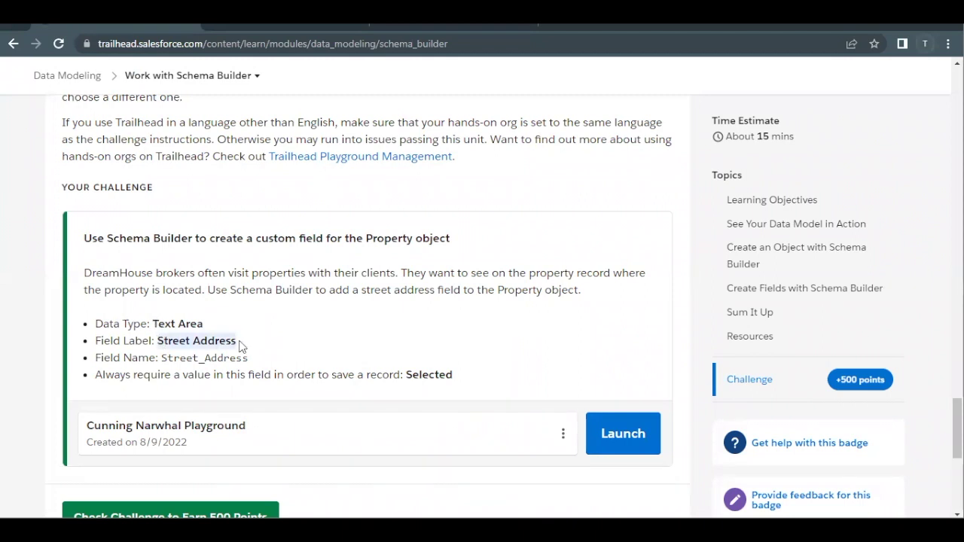
{"action": "left_click", "coordinate": [483, 24]}
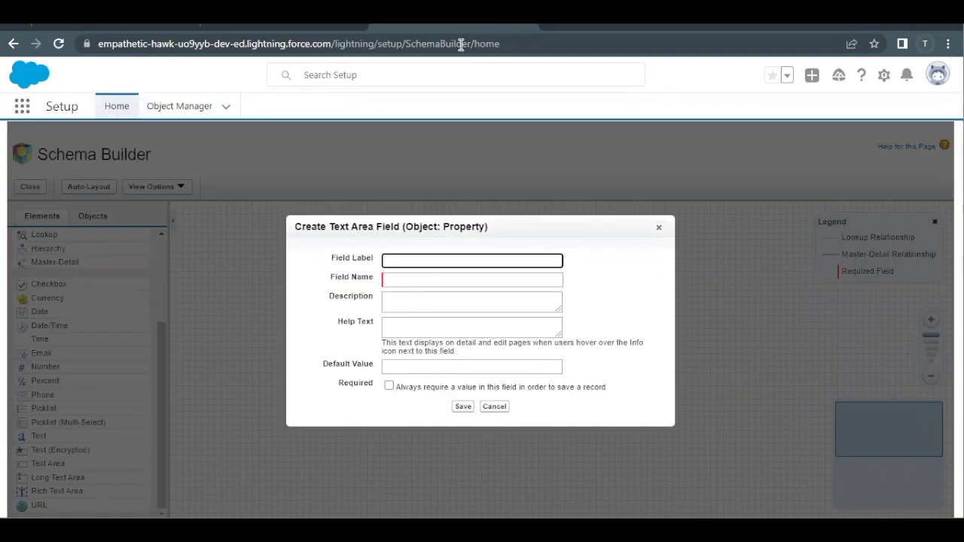
{"action": "key", "text": "ctrl+v"}
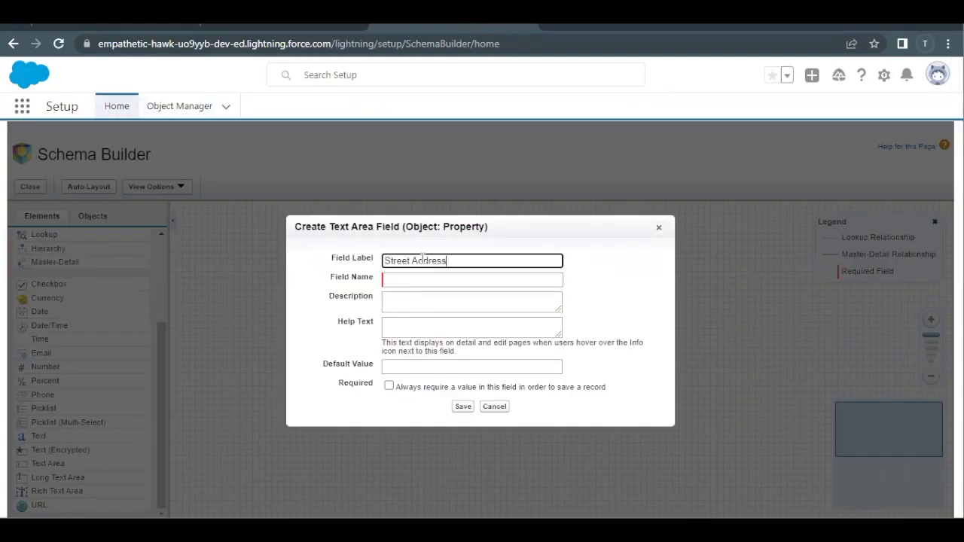
{"action": "left_click", "coordinate": [407, 280]}
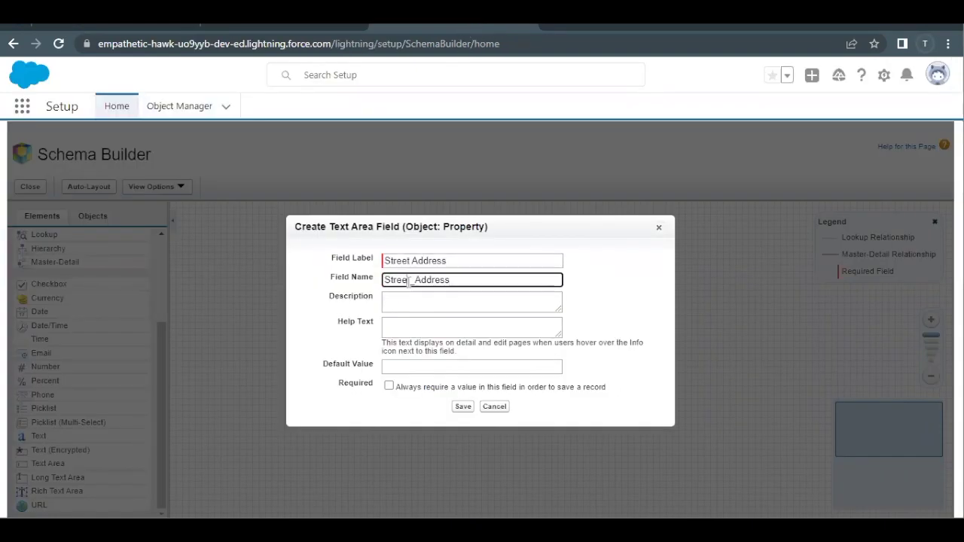
Step: Mark the Street Address field Required and save it
{"action": "left_click", "coordinate": [82, 28]}
{"action": "left_click", "coordinate": [388, 388]}
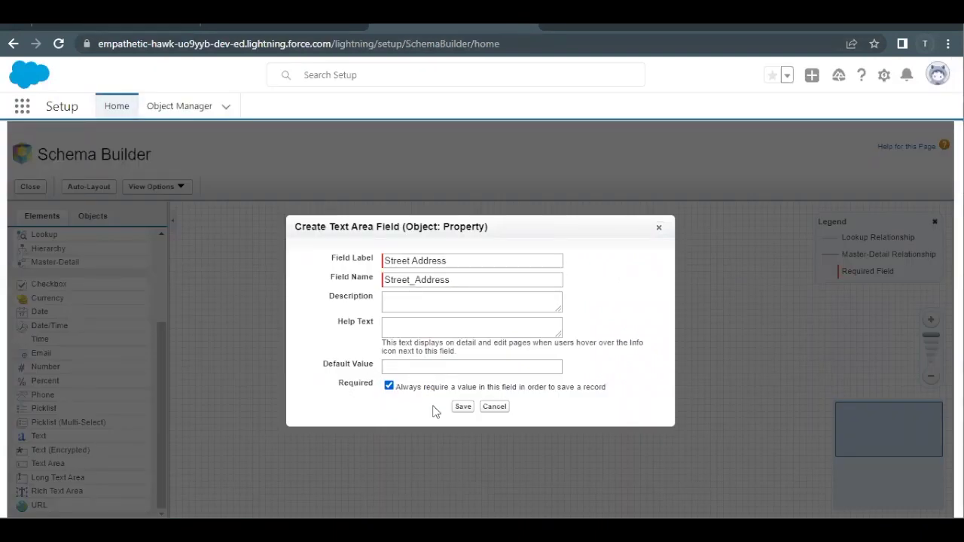
{"action": "left_click", "coordinate": [463, 407]}
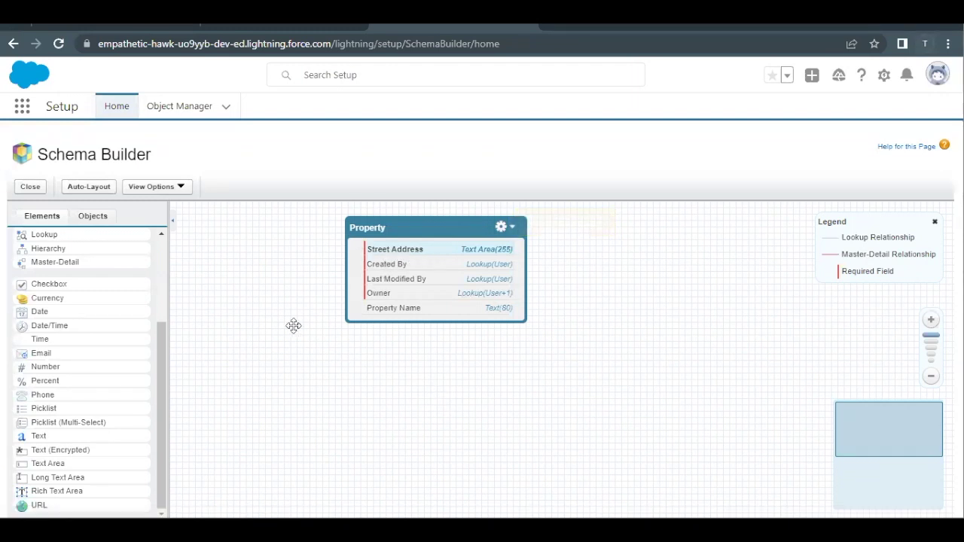
{"action": "left_click_drag", "start_coordinate": [278, 284], "coordinate": [298, 345]}
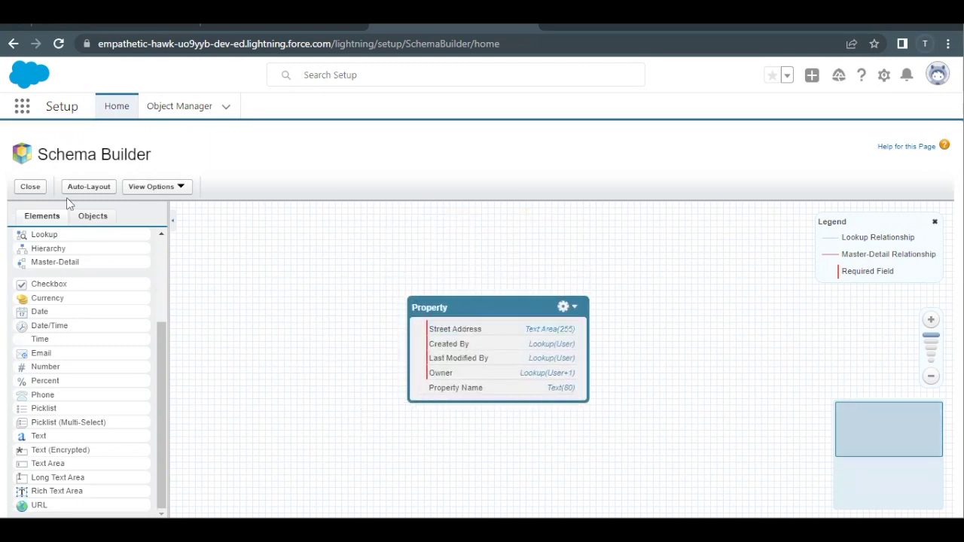
Step: Run Trailhead's Check Challenge for the Street Address field on Property
{"action": "left_click", "coordinate": [102, 26]}
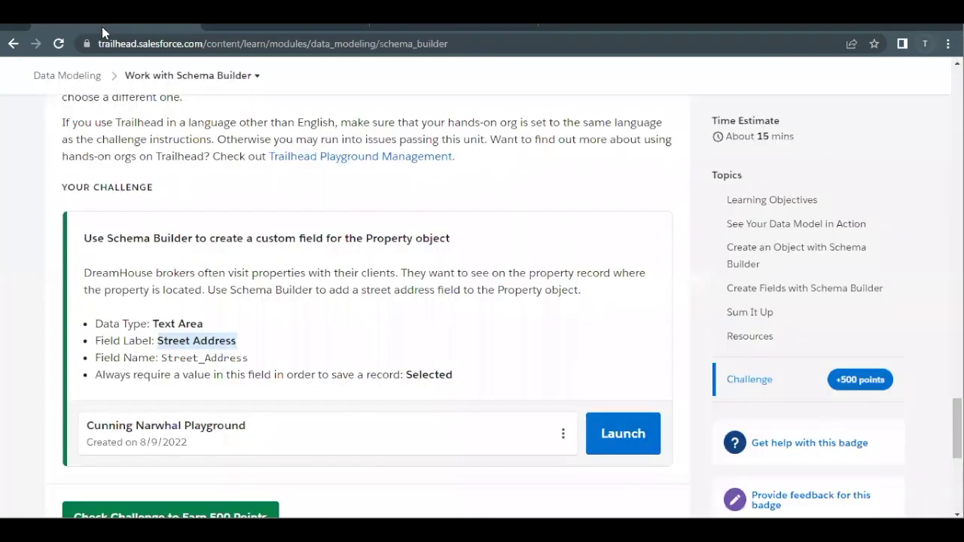
{"action": "scroll", "coordinate": [211, 252], "scroll_direction": "down", "scroll_amount": 2}
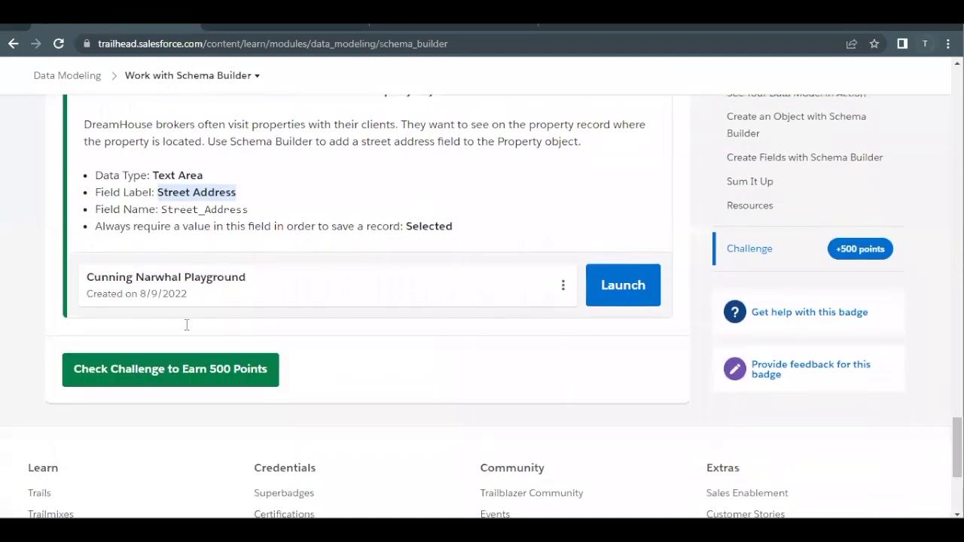
{"action": "left_click", "coordinate": [180, 368]}
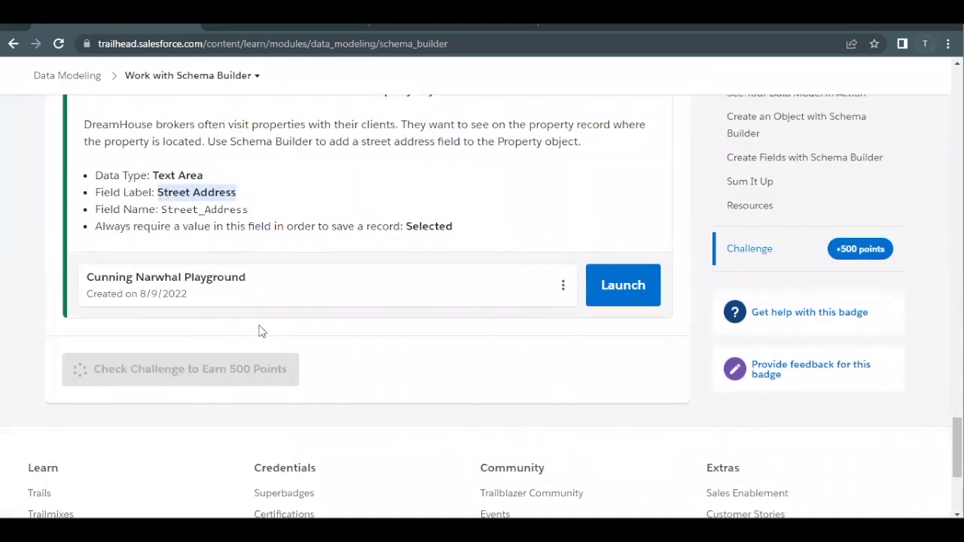
{"action": "left_click", "coordinate": [258, 331]}
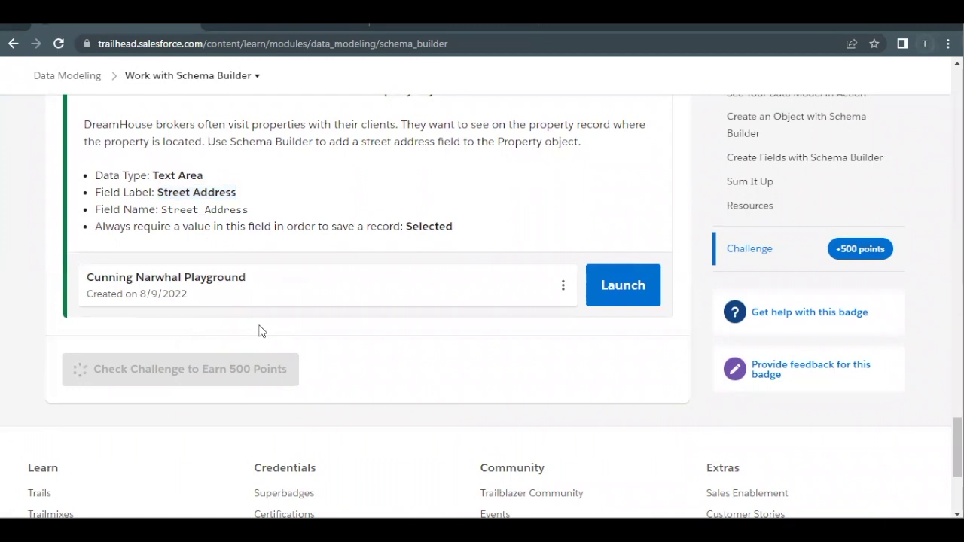